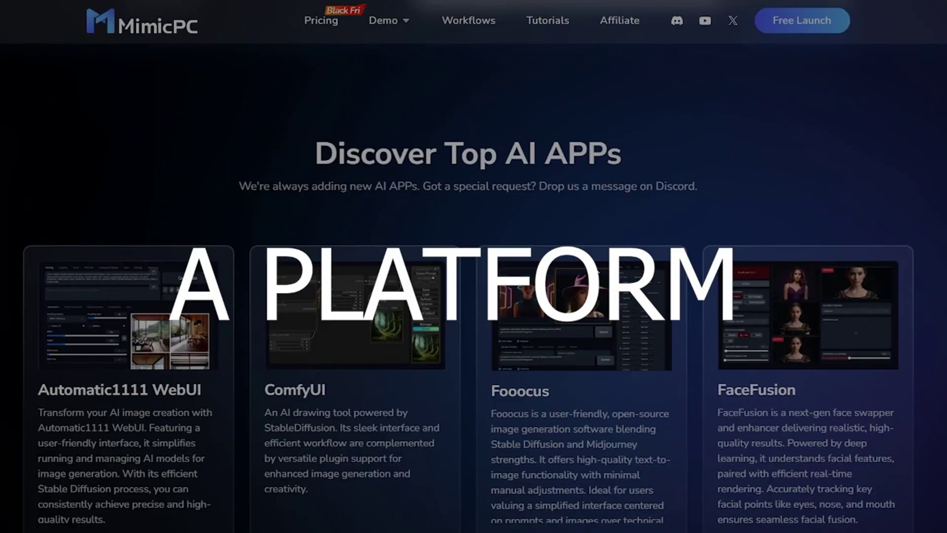
Step: Scroll through the app cards past Fooocus and FaceFusion to reach the Auto1111 WebUI entry
{"action": "scroll", "coordinate": [583, 296], "scroll_direction": "down", "scroll_amount": 1}
{"action": "scroll", "coordinate": [388, 329], "scroll_direction": "down", "scroll_amount": 2}
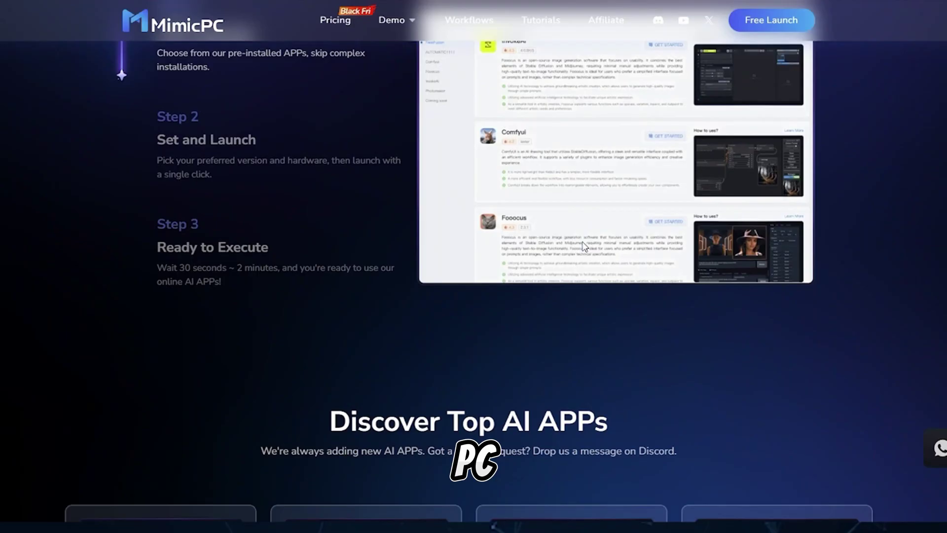
{"action": "scroll", "coordinate": [582, 241], "scroll_direction": "down", "scroll_amount": 5}
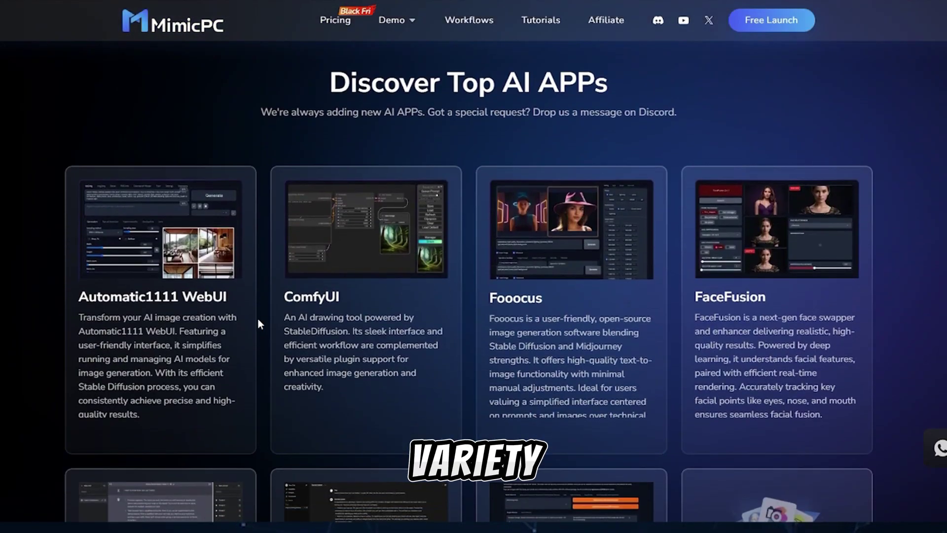
{"action": "scroll", "coordinate": [259, 319], "scroll_direction": "down", "scroll_amount": 2}
{"action": "scroll", "coordinate": [258, 319], "scroll_direction": "down", "scroll_amount": 1}
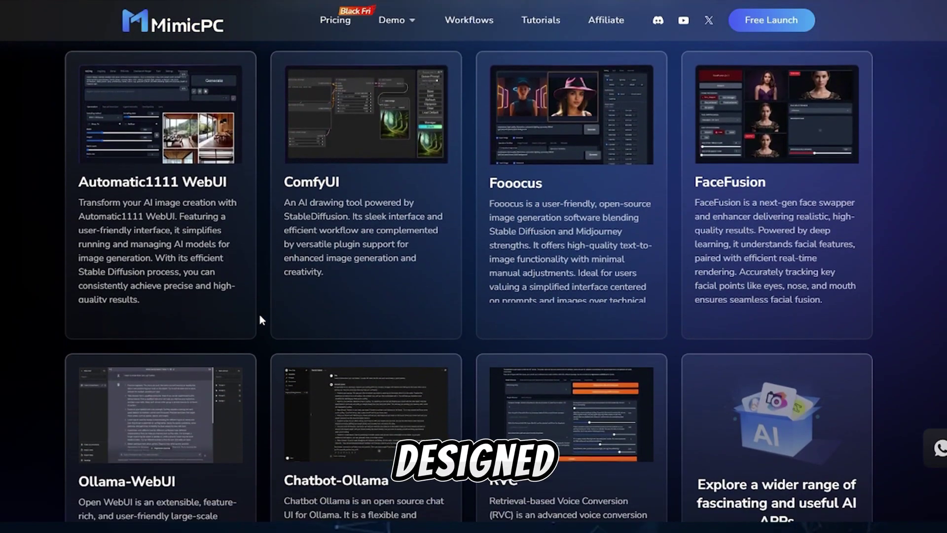
{"action": "mouse_move", "coordinate": [588, 311]}
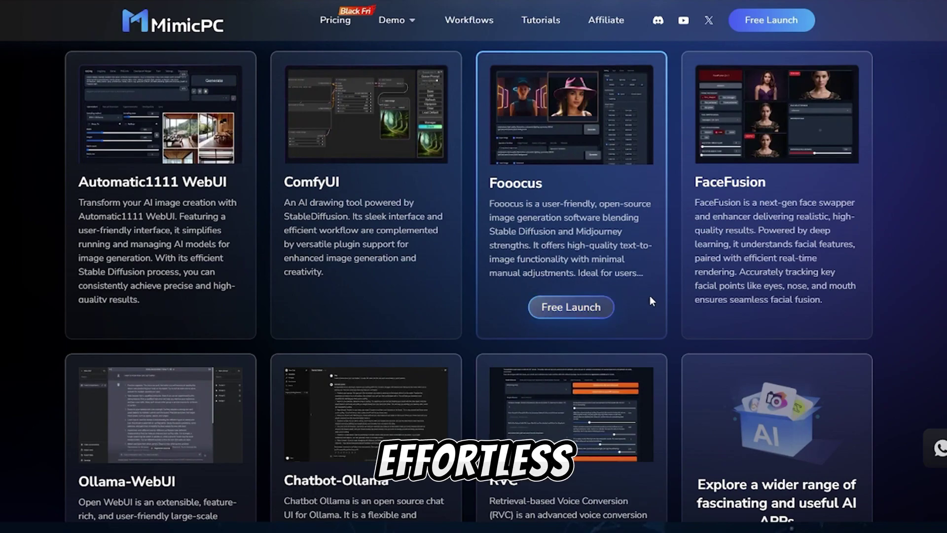
{"action": "mouse_move", "coordinate": [795, 297]}
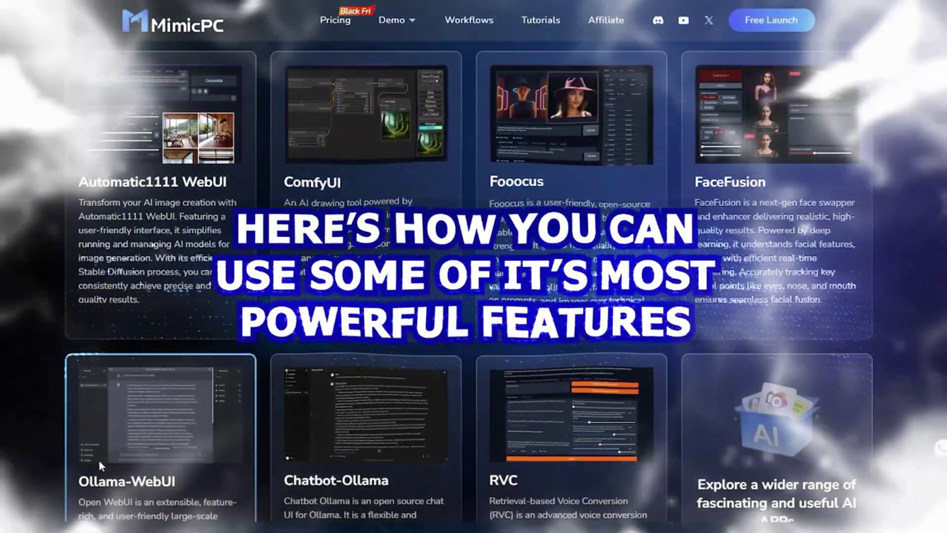
{"action": "scroll", "coordinate": [730, 390], "scroll_direction": "up", "scroll_amount": 10}
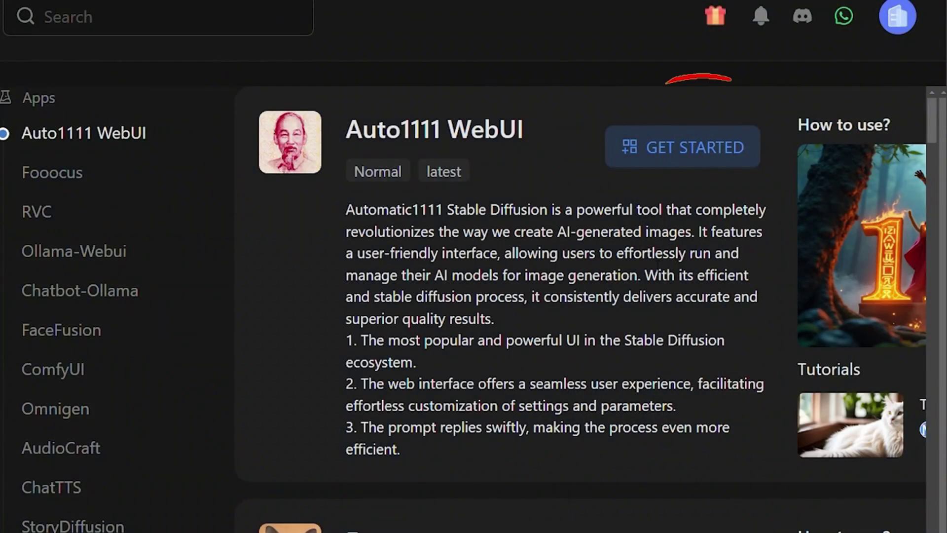
Step: Start Auto1111 WebUI on Medium Instant hardware at $0.49/h with a 0h 30m session
{"action": "left_click", "coordinate": [647, 139]}
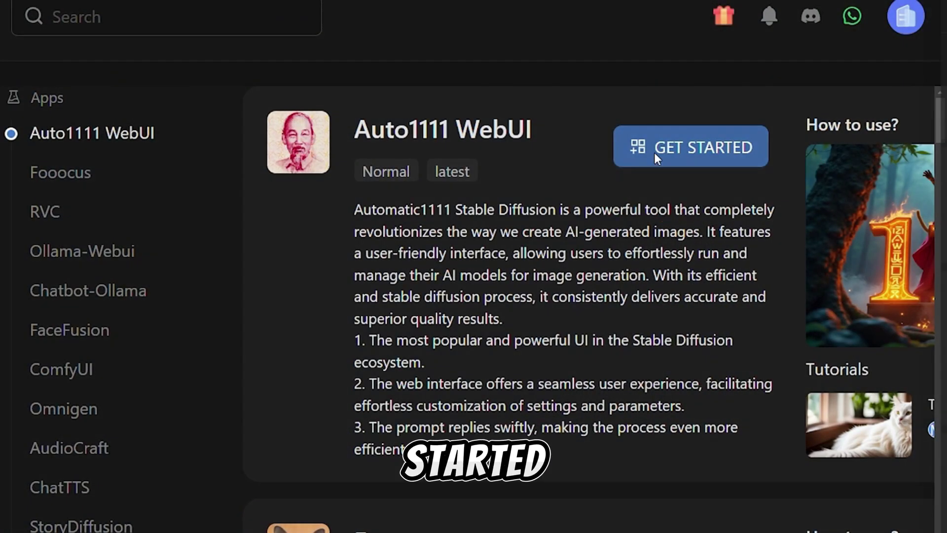
{"action": "left_click", "coordinate": [697, 347]}
{"action": "left_click", "coordinate": [738, 466]}
{"action": "left_click", "coordinate": [701, 341]}
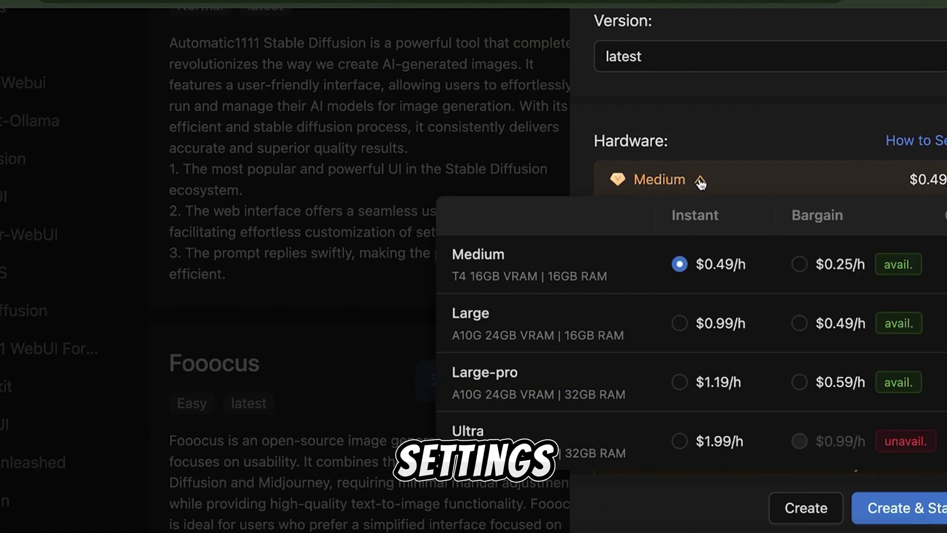
{"action": "left_click", "coordinate": [680, 265]}
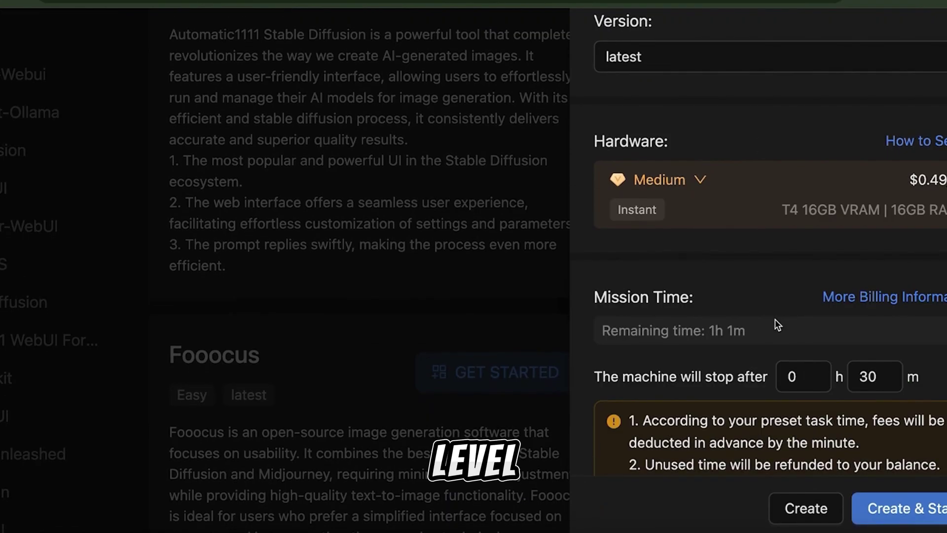
{"action": "left_click", "coordinate": [789, 484]}
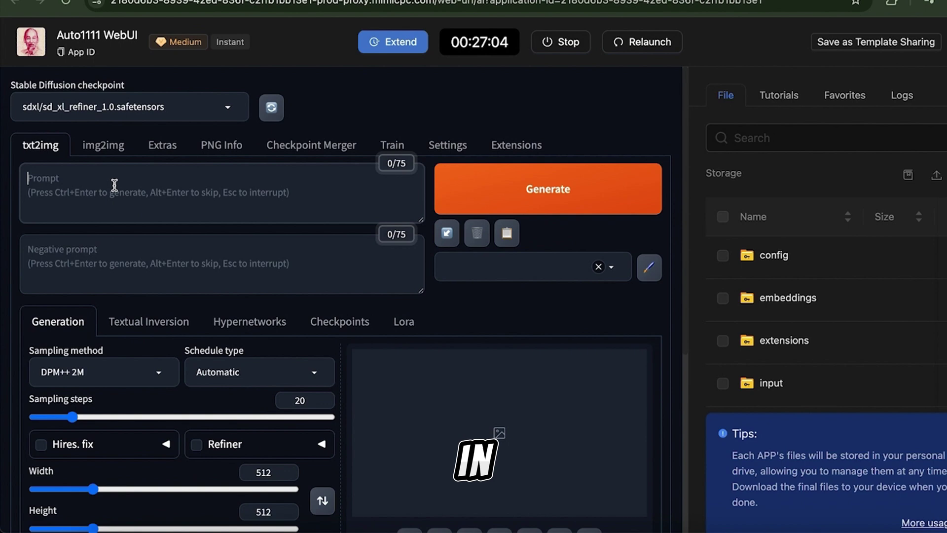
Step: Paste the long image prompt and set sampling steps to 17
{"action": "left_click", "coordinate": [114, 185]}
{"action": "type", "text": "Close-up photo of a beautiful Irish girl, adorable face, red long layered hair, no makeup, realistic skin texture, low saturation, dark tone, inspired by Alessio Albi, f1. 4, 85mm lens, hyper realistic, lifelike texture, dramatic lighting, professional shot, heavy shadows, dynamic pose, innocent look"}
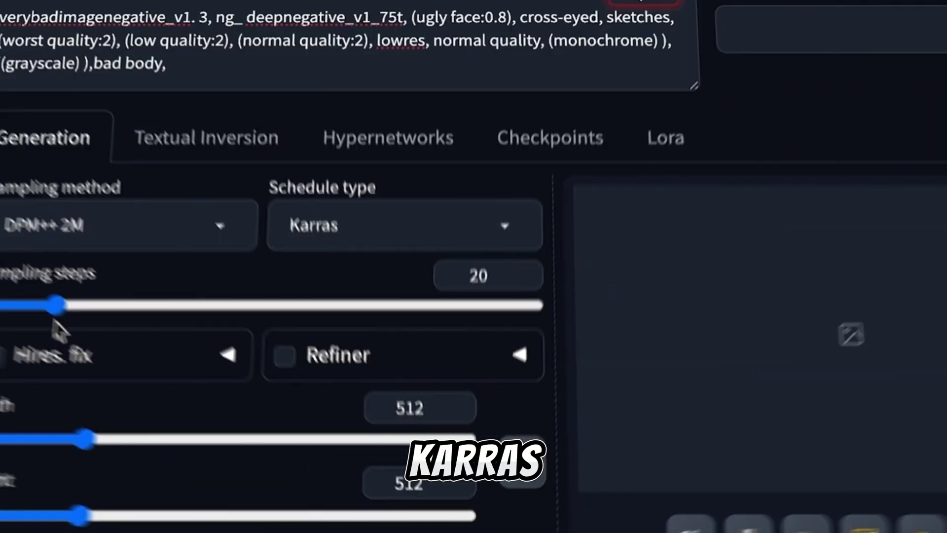
{"action": "left_click_drag", "start_coordinate": [0, 310], "coordinate": [0, 303]}
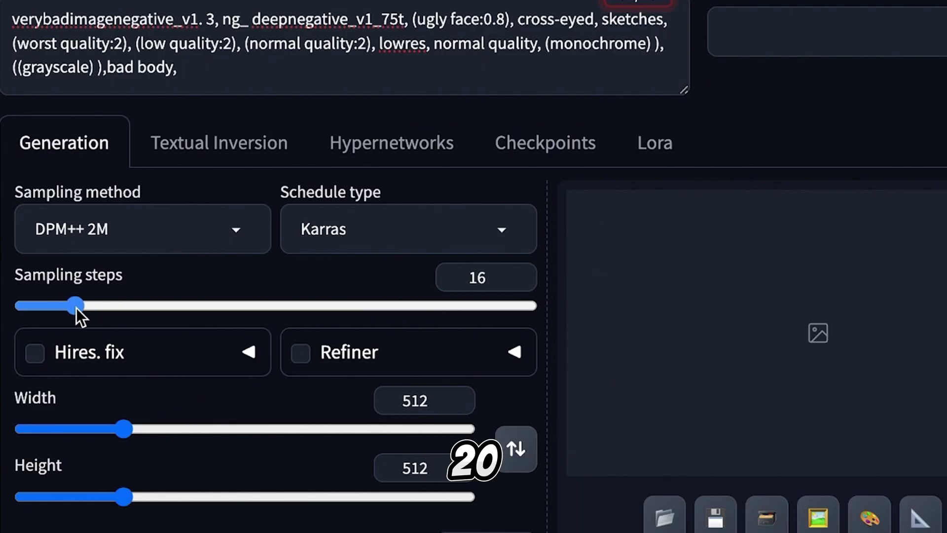
{"action": "left_click_drag", "start_coordinate": [76, 308], "coordinate": [80, 306]}
Step: Lower CFG scale from 7 to 5 and switch the Hires. fix upscaler to ESRGAN_4x
{"action": "left_click_drag", "start_coordinate": [174, 344], "coordinate": [132, 344]}
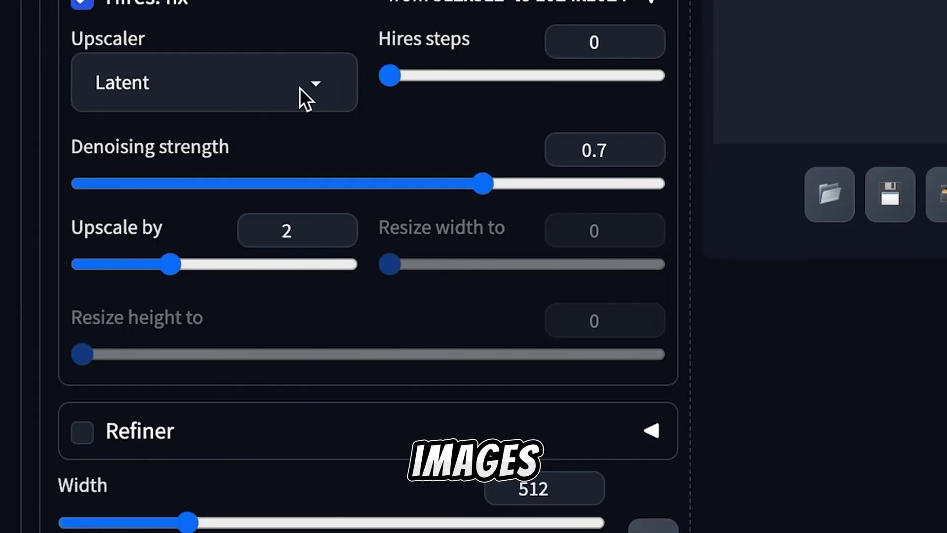
{"action": "left_click", "coordinate": [301, 91]}
{"action": "left_click", "coordinate": [192, 488]}
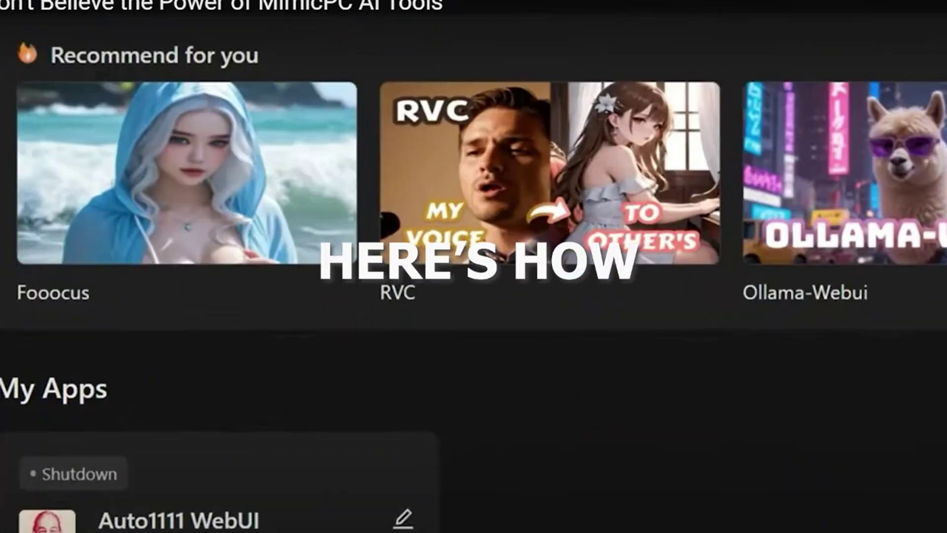
Step: Open Fooocus from the recommendations and reveal its advanced generation settings
{"action": "mouse_move", "coordinate": [137, 140]}
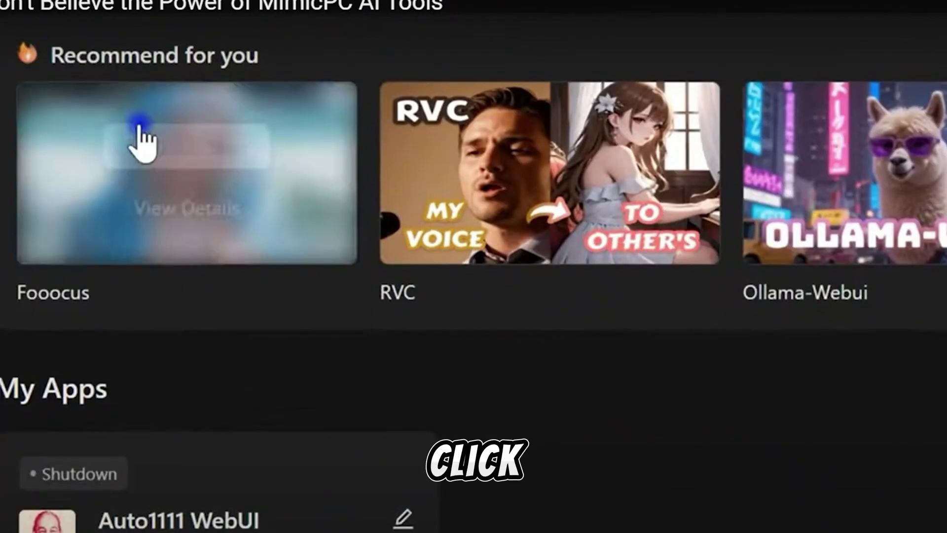
{"action": "left_click", "coordinate": [158, 153]}
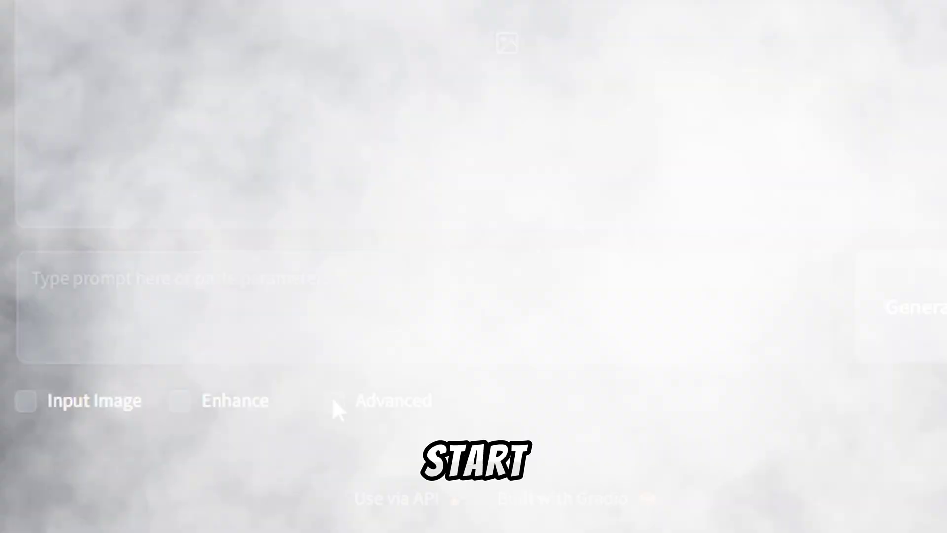
{"action": "left_click", "coordinate": [332, 399]}
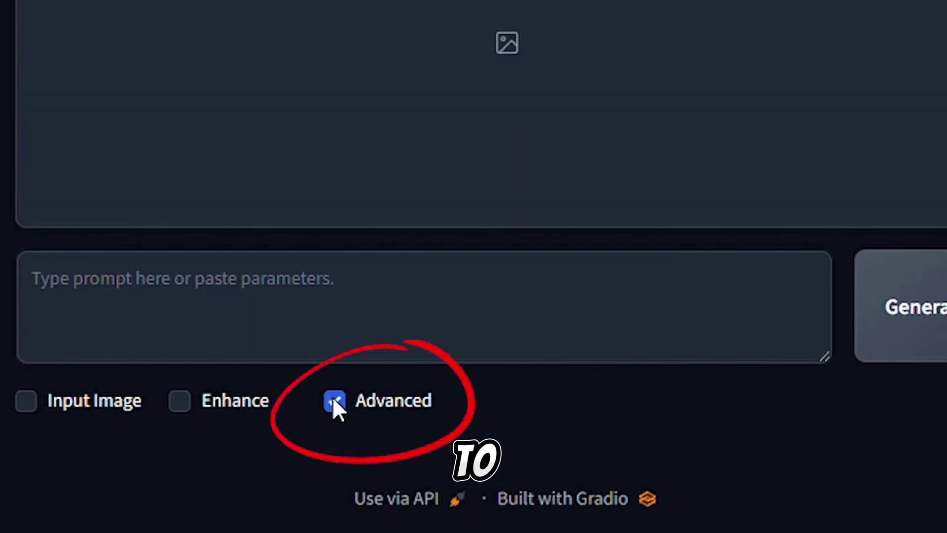
Step: Enter a prompt and view the generated long-haired woman portrait at full size
{"action": "left_click", "coordinate": [278, 305]}
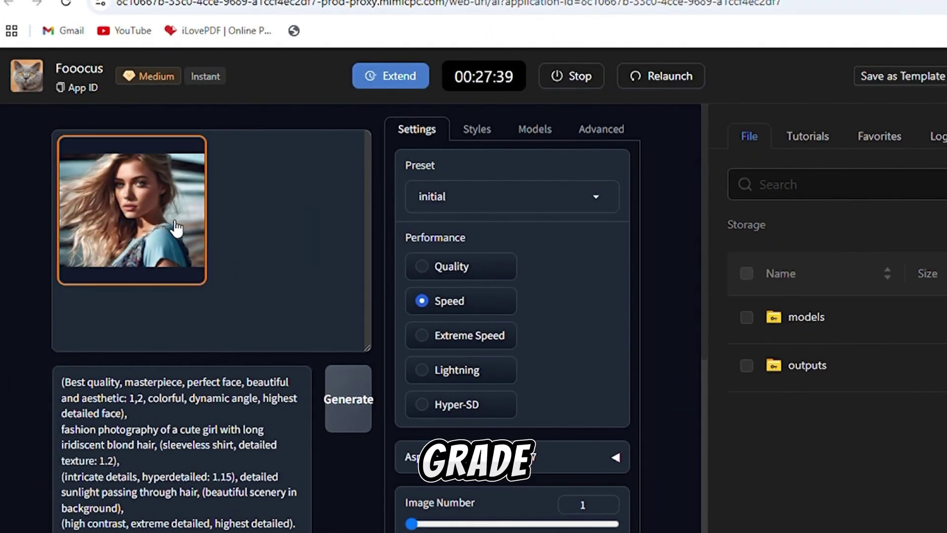
{"action": "left_click", "coordinate": [194, 248]}
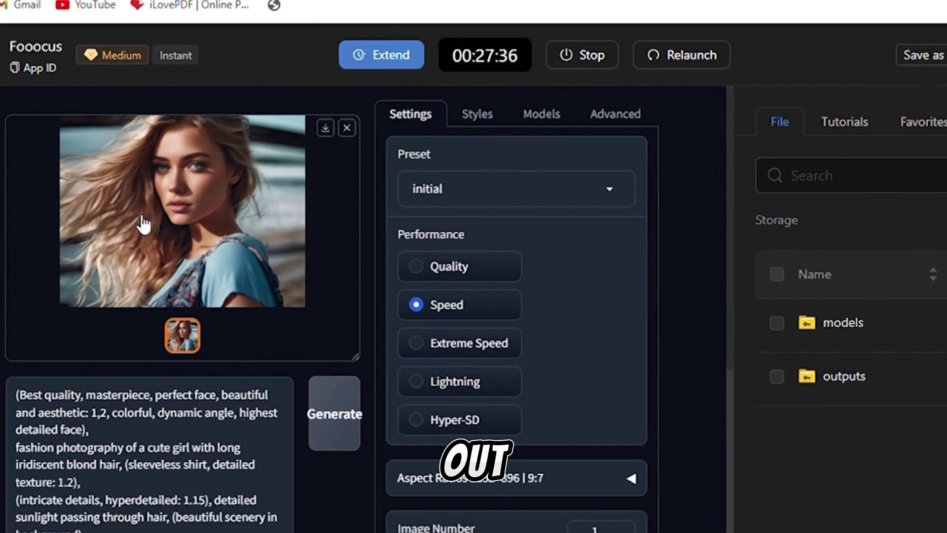
{"action": "left_click", "coordinate": [170, 226]}
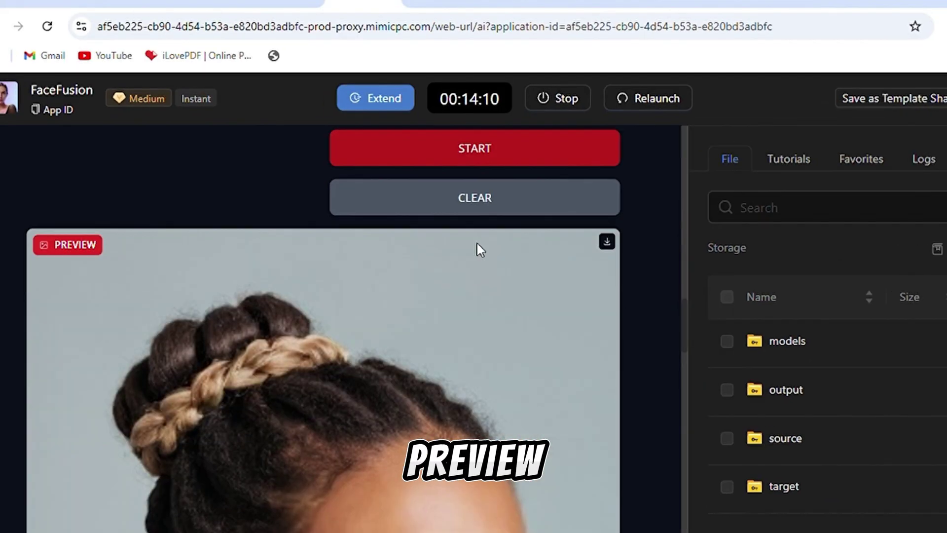
Step: Enable face_enhancer alongside face_swapper and start the face swap
{"action": "scroll", "coordinate": [478, 244], "scroll_direction": "down", "scroll_amount": 5}
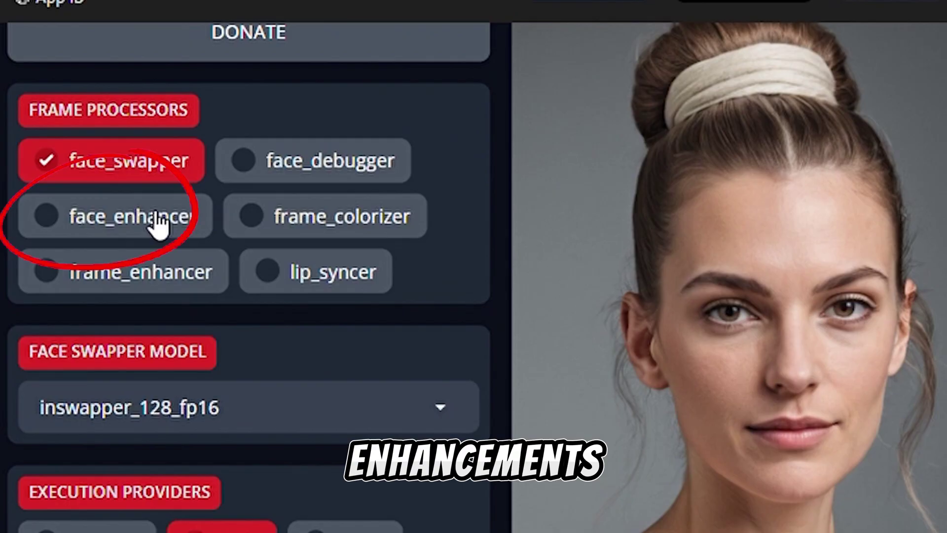
{"action": "left_click", "coordinate": [158, 220]}
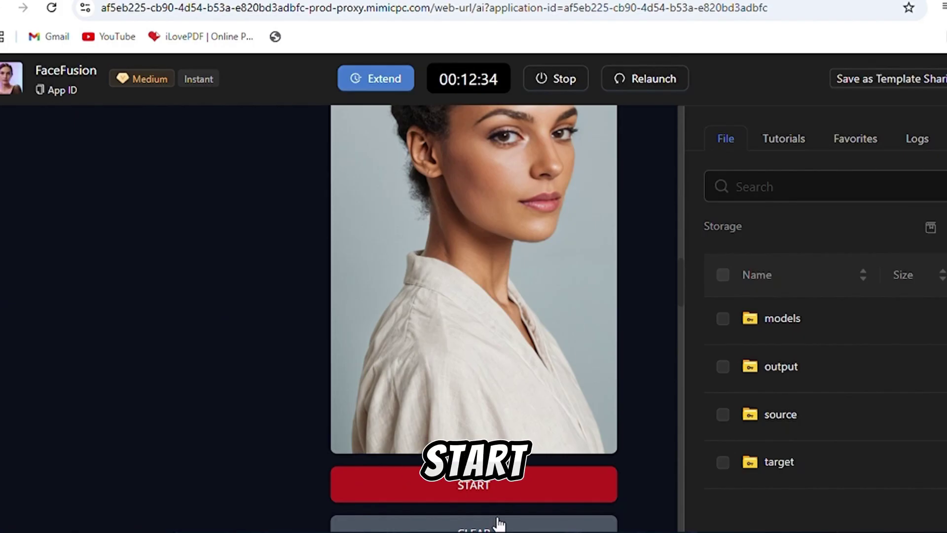
{"action": "left_click", "coordinate": [502, 490]}
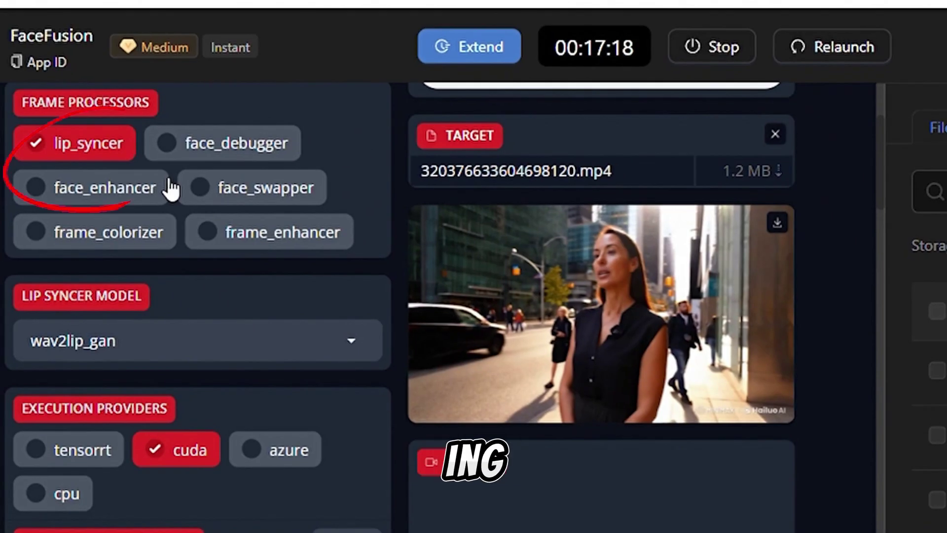
Step: Add face_enhancer to the lip_syncer job and play the 5-second output video
{"action": "left_click", "coordinate": [142, 189]}
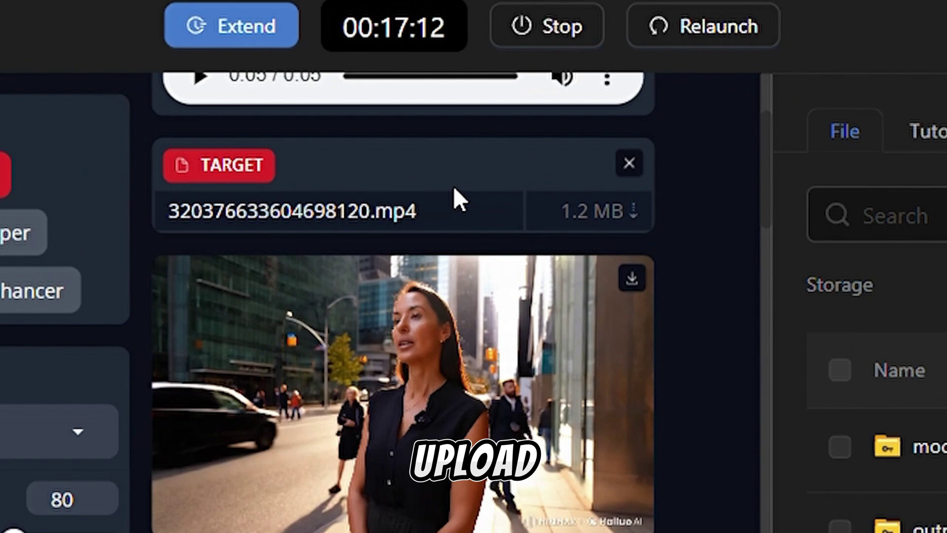
{"action": "scroll", "coordinate": [455, 190], "scroll_direction": "up", "scroll_amount": 5}
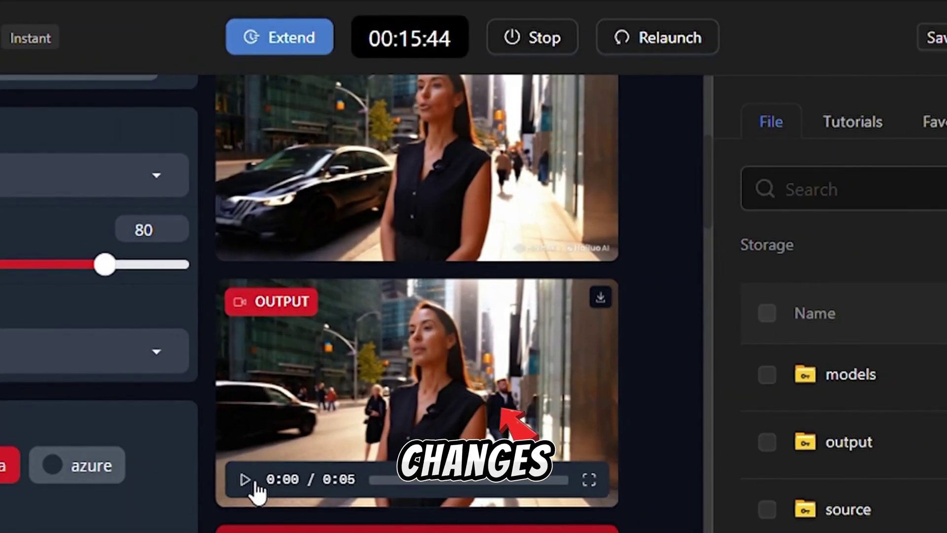
{"action": "left_click", "coordinate": [245, 479]}
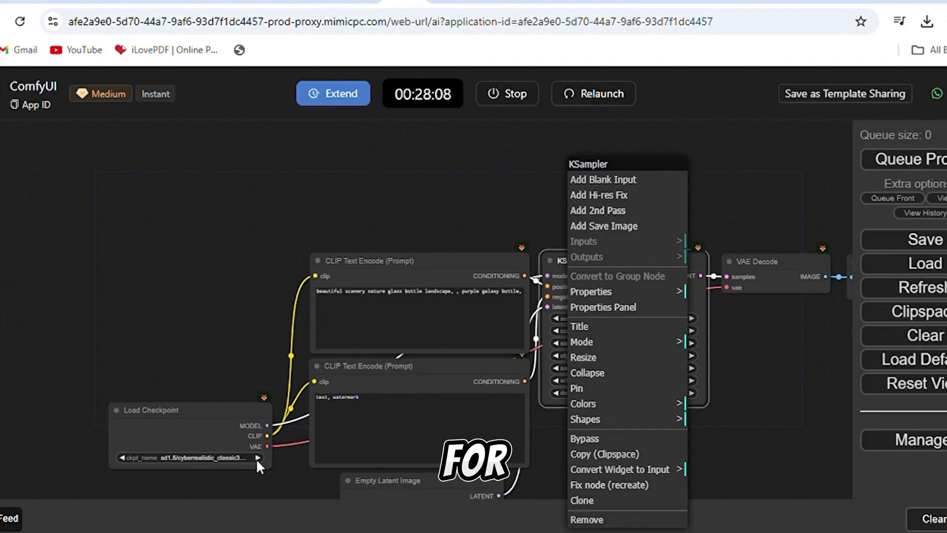
Step: Dismiss the KSampler menu and pick a different .safetensors model for Load Checkpoint's ckpt_name
{"action": "left_click", "coordinate": [258, 458]}
{"action": "left_click", "coordinate": [257, 458]}
{"action": "left_click", "coordinate": [237, 459]}
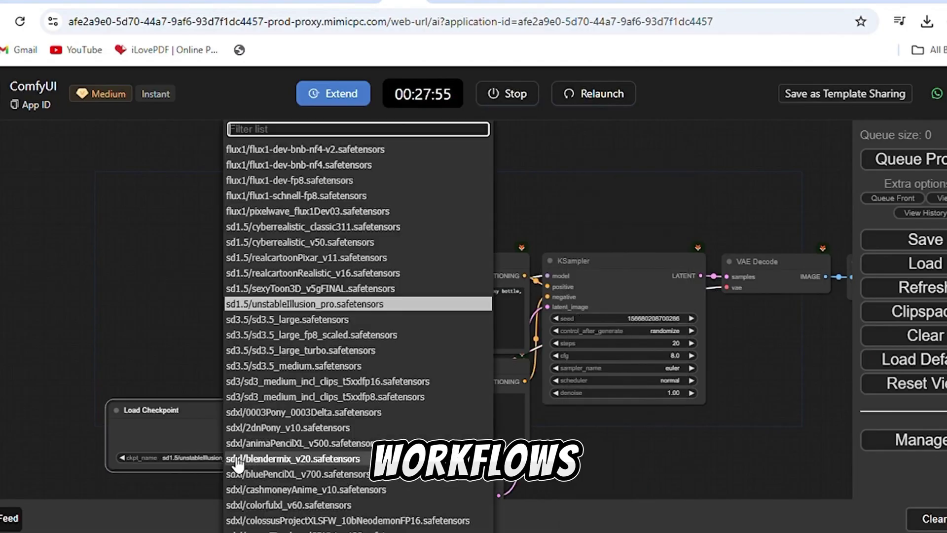
{"action": "left_click", "coordinate": [267, 381]}
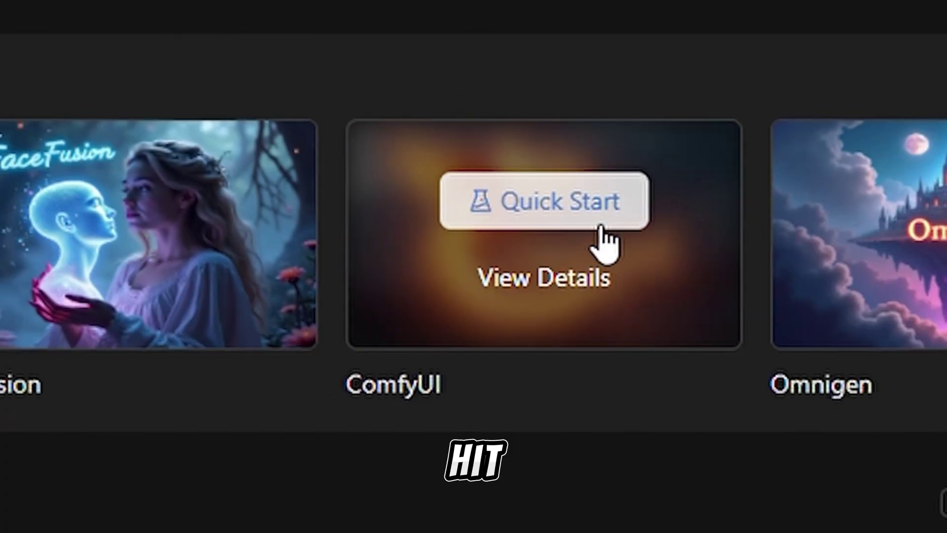
Step: Quick Start ComfyUI and zoom the canvas onto the Save Image node's red-haired portrait
{"action": "left_click", "coordinate": [597, 225]}
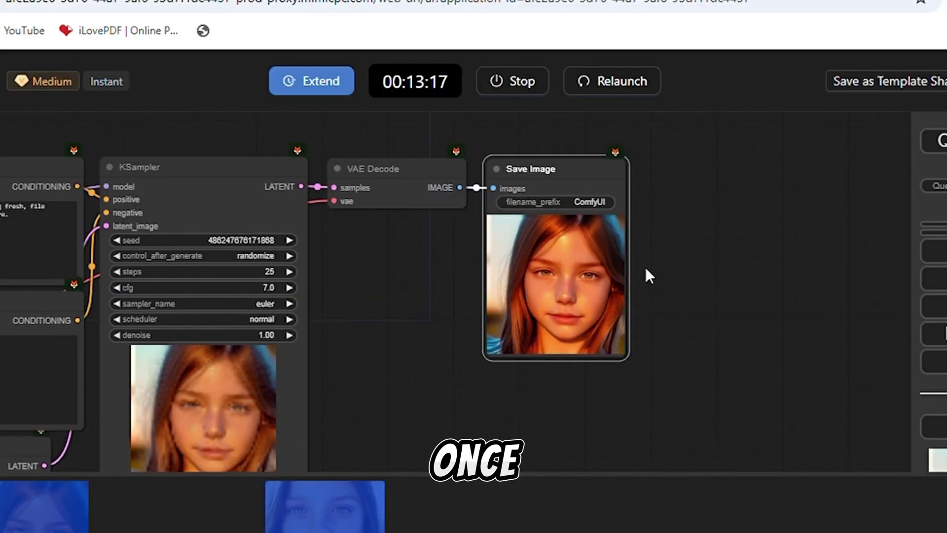
{"action": "scroll", "coordinate": [646, 267], "scroll_direction": "up", "scroll_amount": 5}
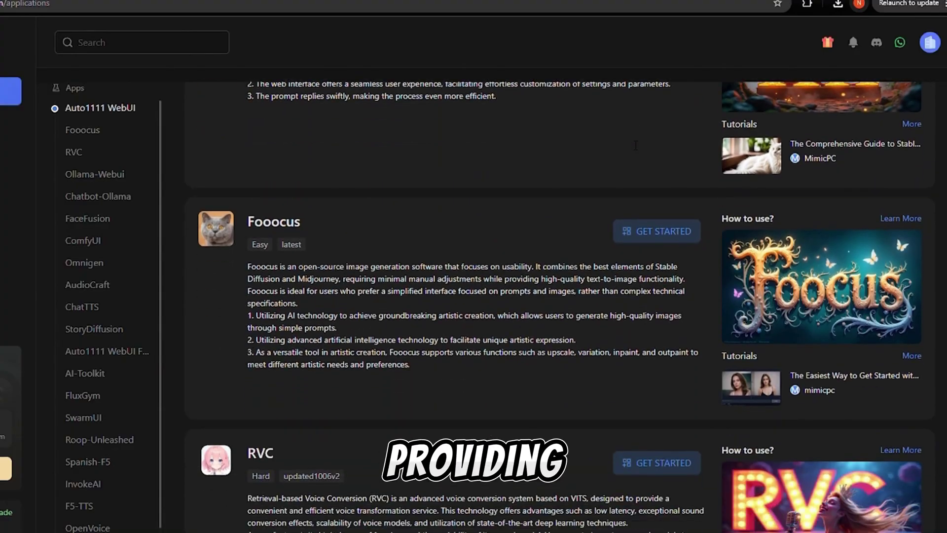
{"action": "scroll", "coordinate": [632, 144], "scroll_direction": "down", "scroll_amount": 15}
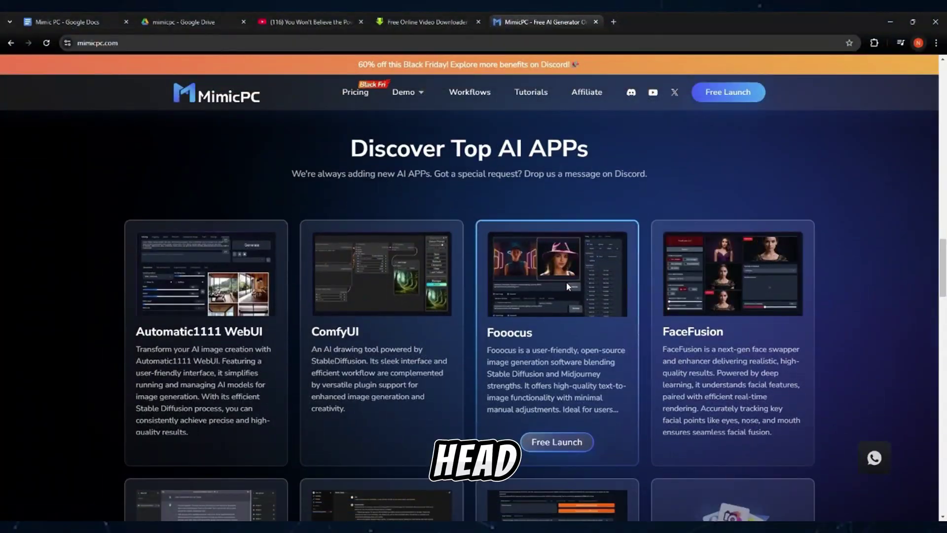
Step: Scroll the app cards, then advance the Recommend for you carousel to Chatbot-Ollama, FaceFusion, ComfyUI and Omnigen
{"action": "scroll", "coordinate": [289, 346], "scroll_direction": "down", "scroll_amount": 3}
{"action": "scroll", "coordinate": [290, 349], "scroll_direction": "down", "scroll_amount": 1}
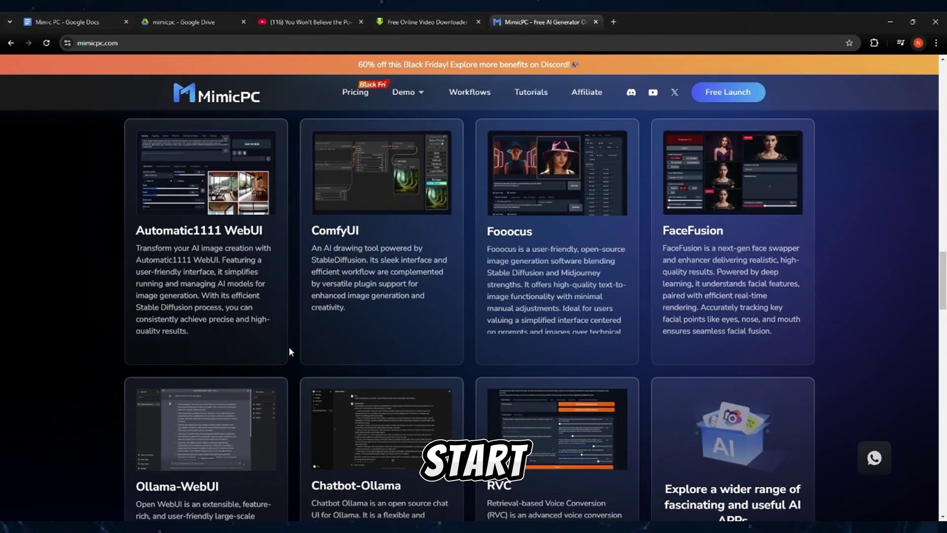
{"action": "mouse_move", "coordinate": [576, 338]}
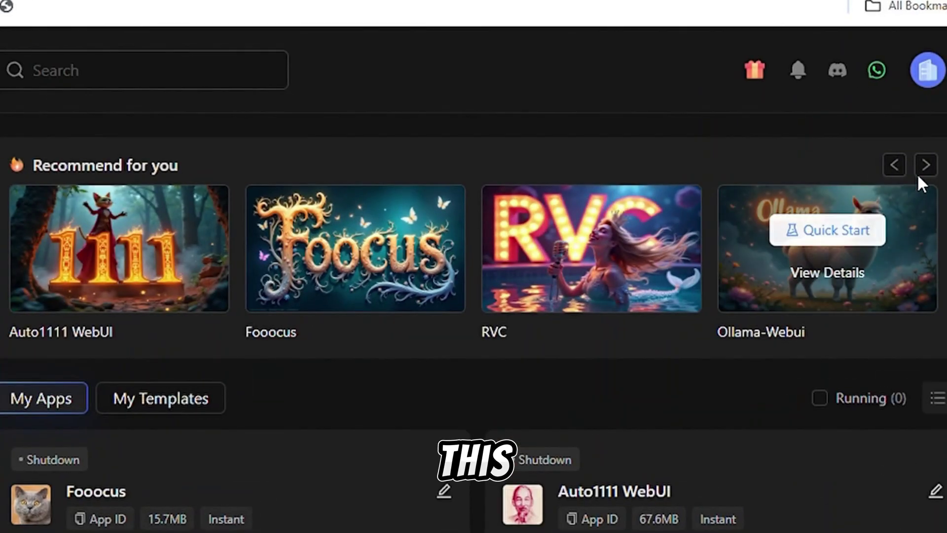
{"action": "left_click", "coordinate": [926, 165]}
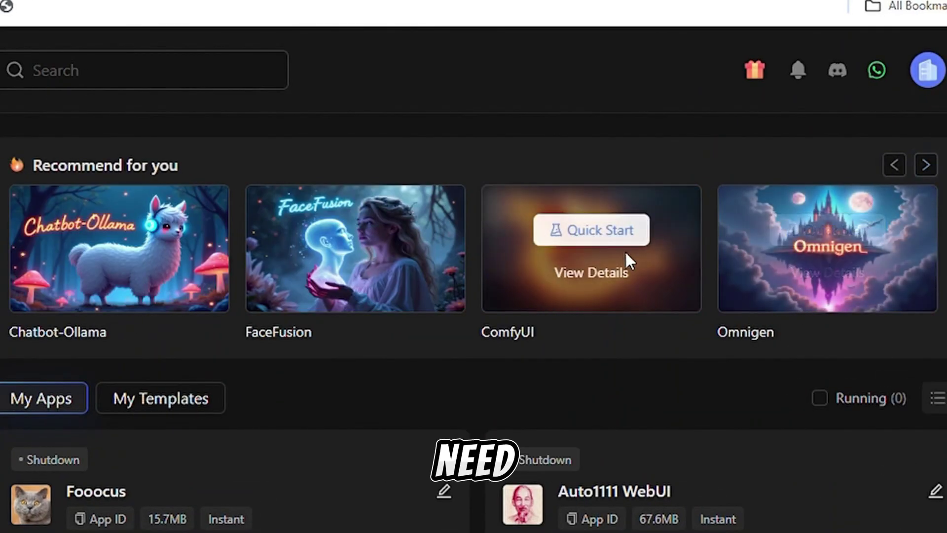